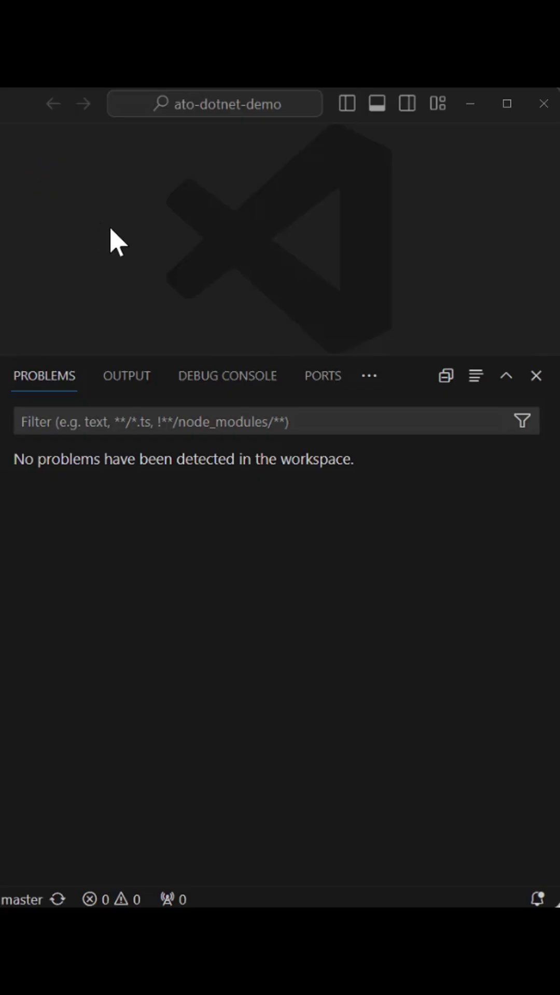
# Step: Forward local port 5000 from the Ports panel
pyautogui.click(319, 386)
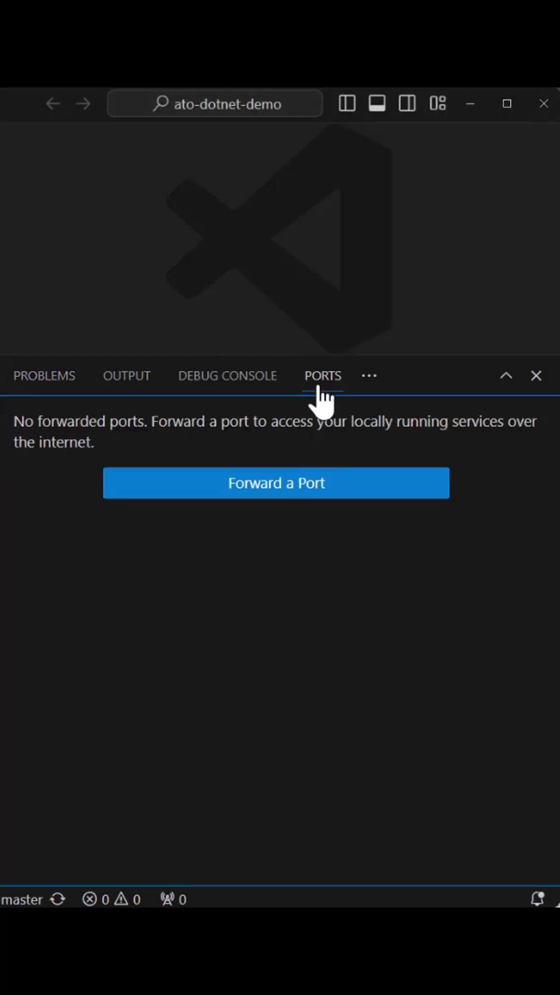
pyautogui.click(340, 494)
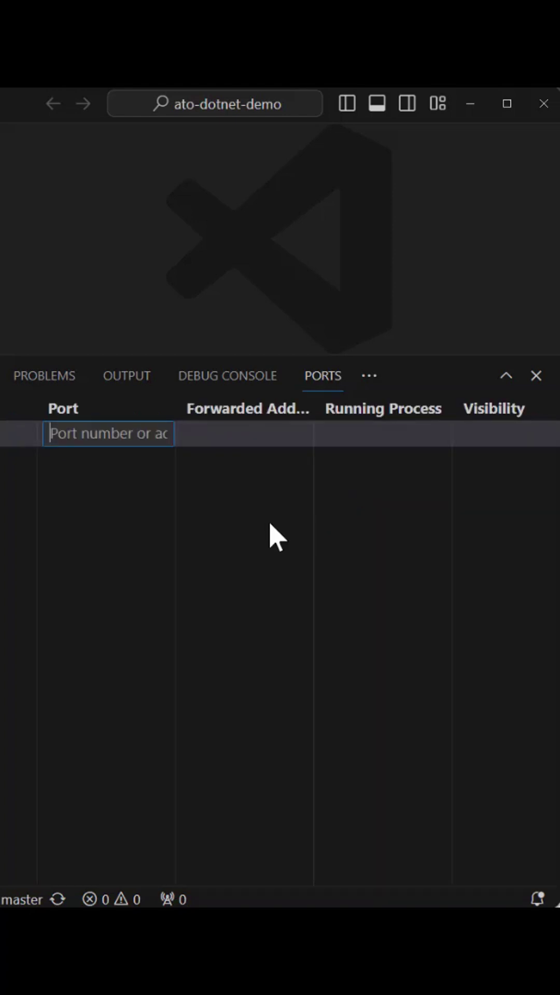
pyautogui.write('5000')
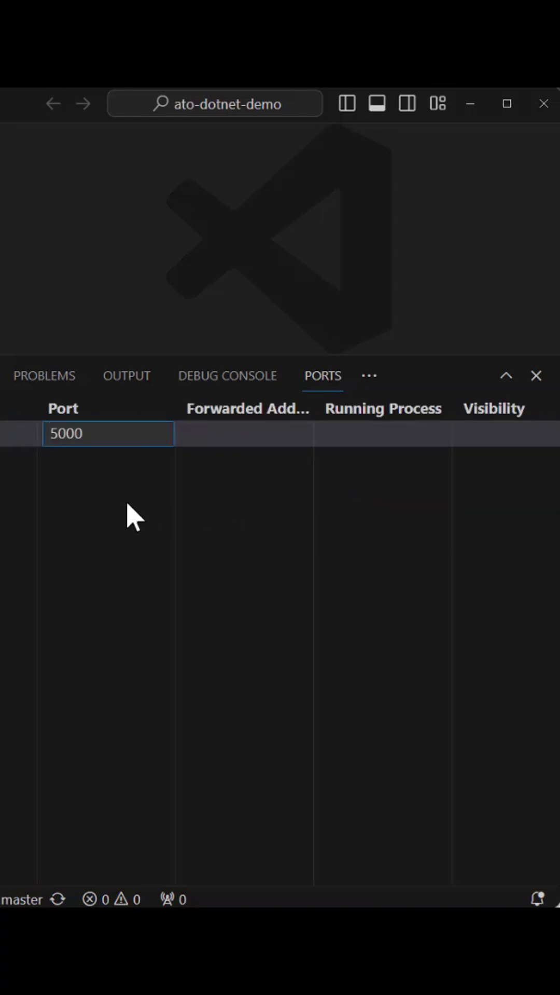
pyautogui.press('Return')
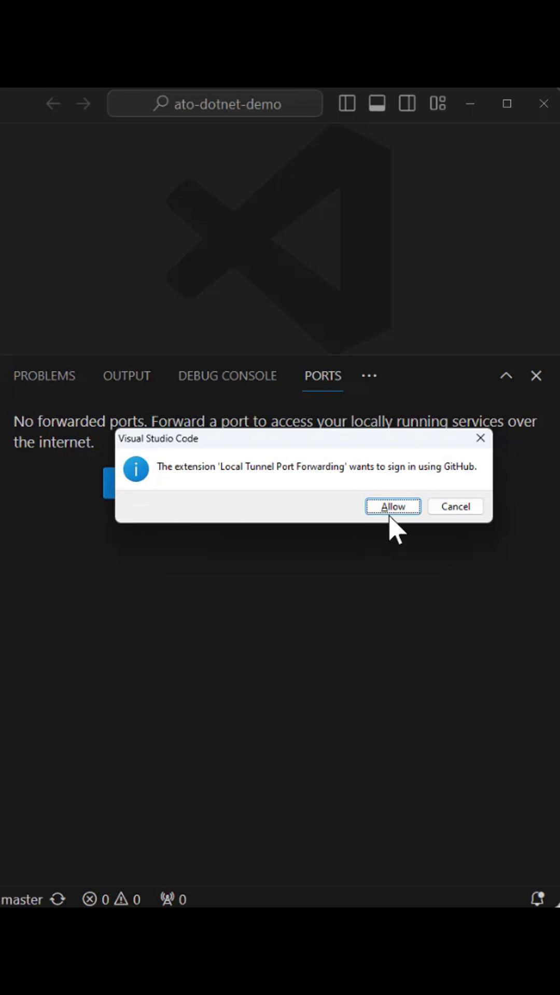
# Step: Allow the GitHub sign-in and set port 5000's visibility to Public
pyautogui.click(394, 506)
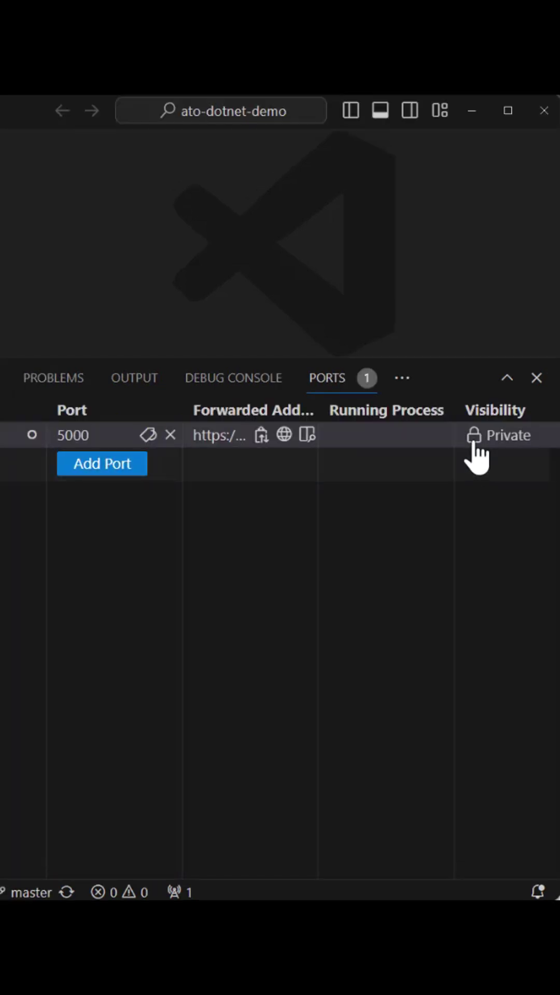
pyautogui.click(476, 455)
pyautogui.rightClick(476, 455)
pyautogui.moveTo(322, 602)
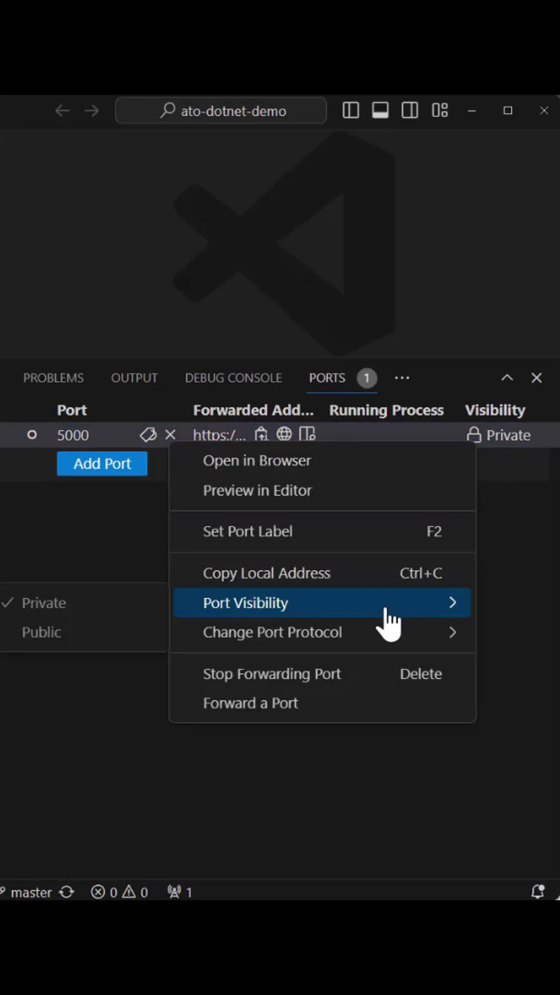
pyautogui.click(84, 650)
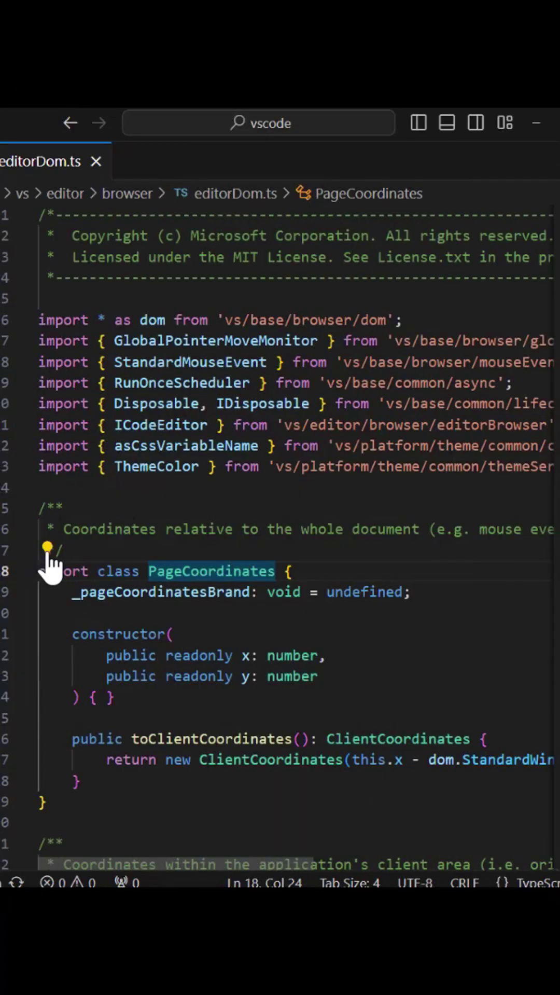
# Step: Move the PageCoordinates class into paging.ts and select the new import line
pyautogui.click(48, 550)
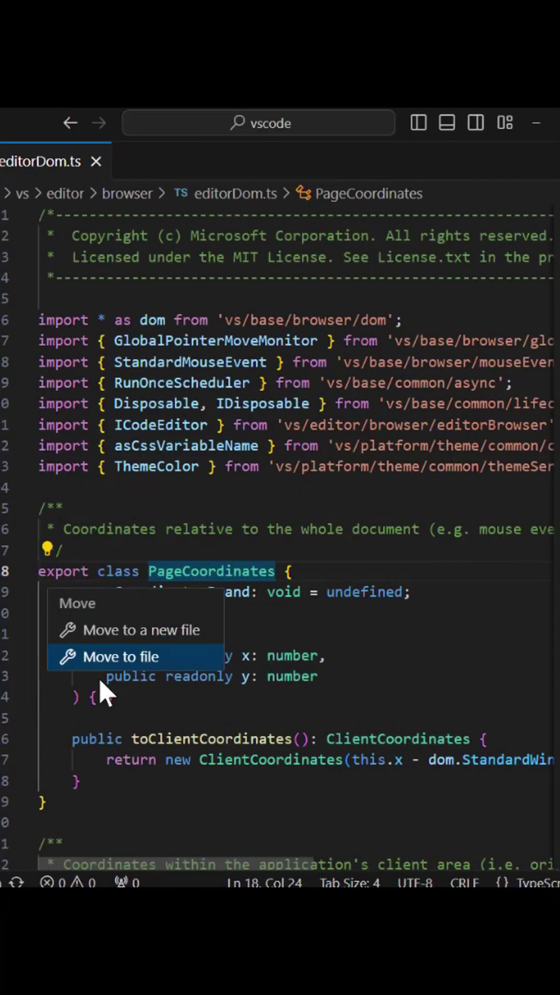
pyautogui.click(89, 657)
pyautogui.write('pagi')
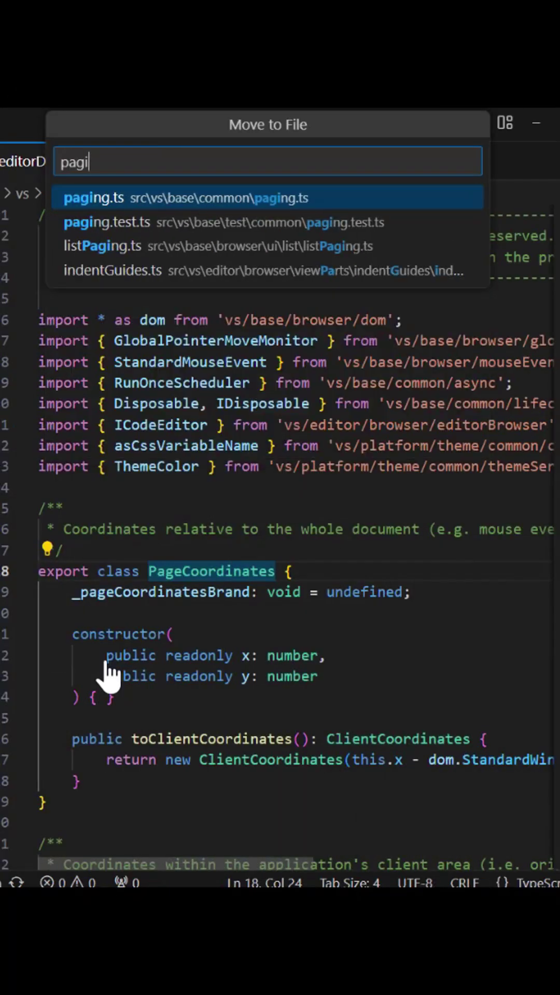
pyautogui.write('ng')
pyautogui.press('Return')
pyautogui.click(46, 426)
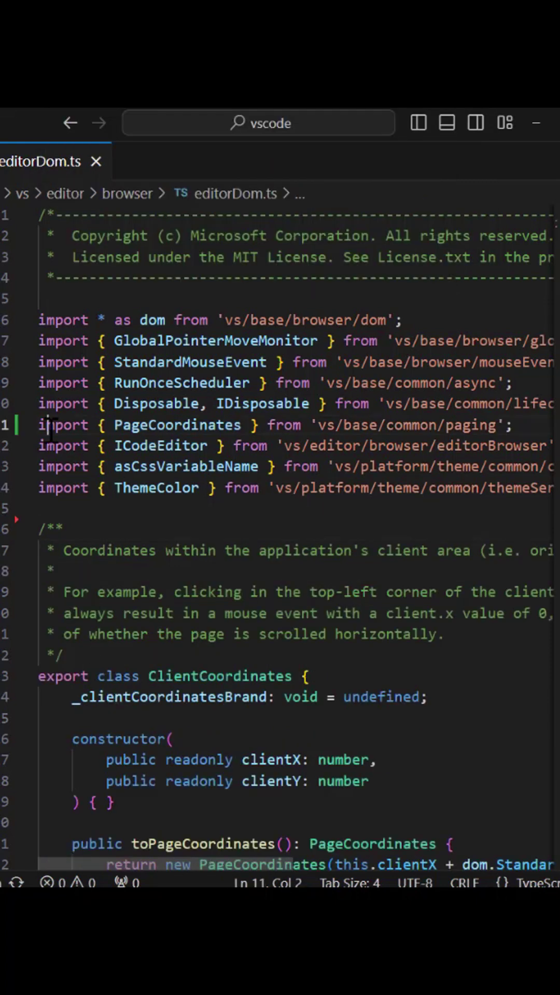
pyautogui.tripleClick(46, 425)
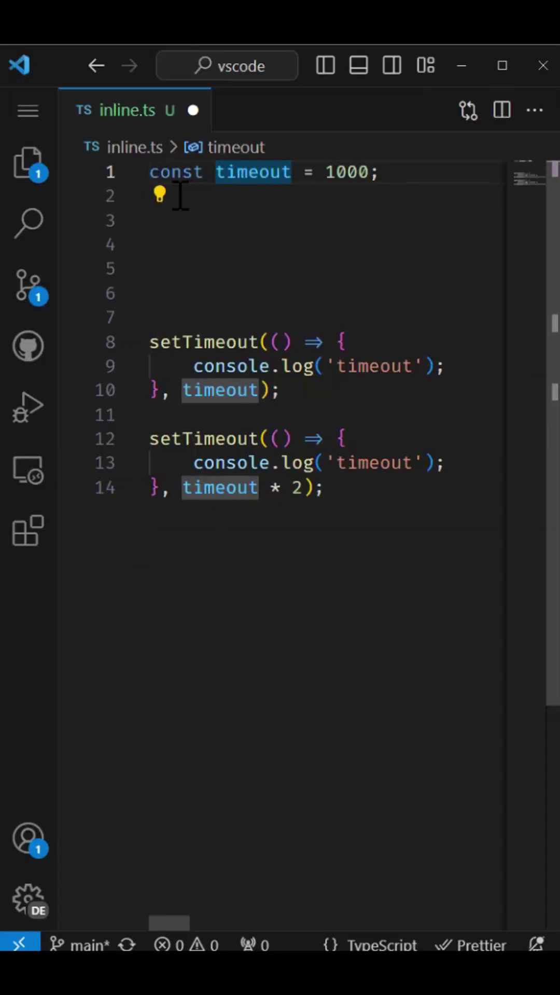
# Step: Inline the timeout constant and paste the describe() summary output into the markdown cell
pyautogui.click(160, 194)
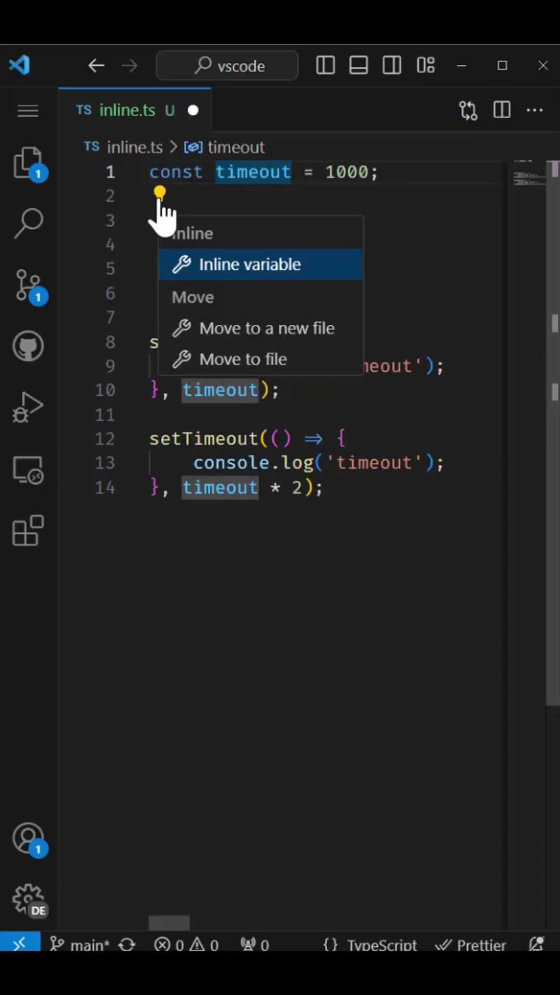
pyautogui.click(195, 272)
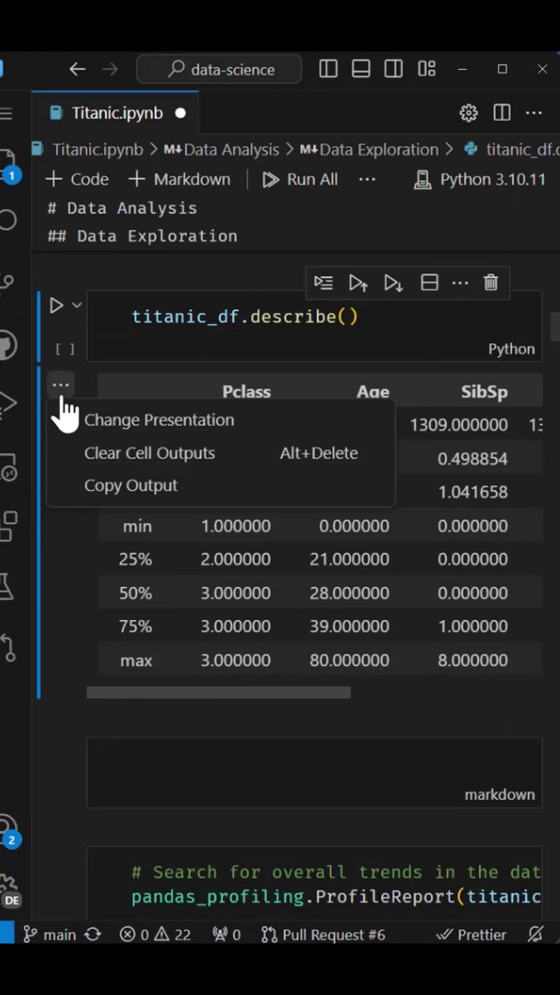
pyautogui.click(69, 499)
pyautogui.click(188, 769)
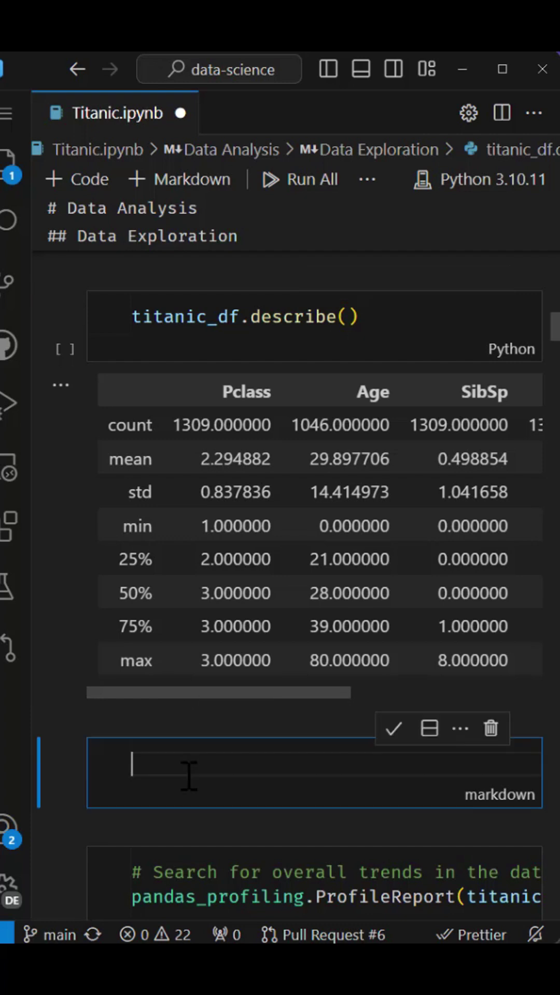
pyautogui.hotkey('ctrl', 'v')
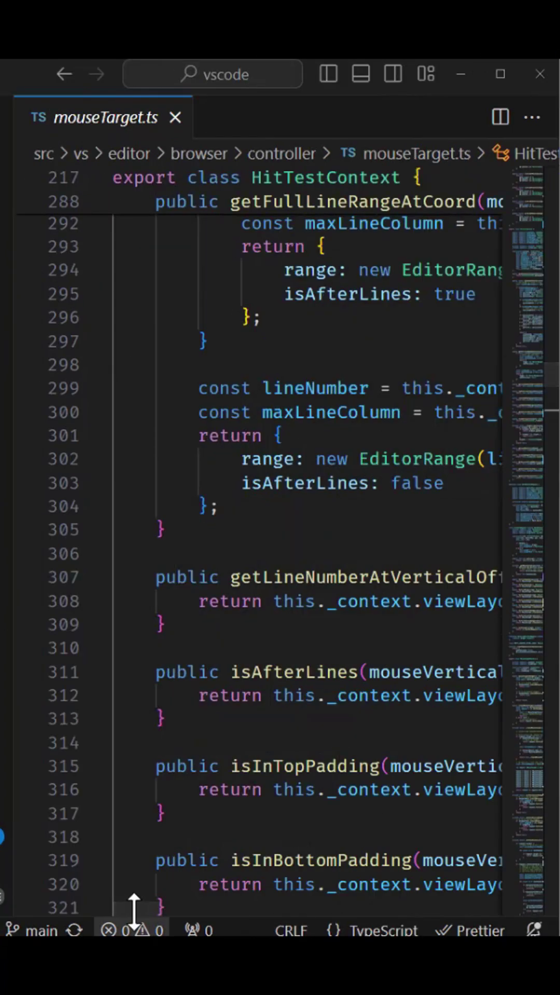
pyautogui.moveTo(134, 906)
pyautogui.mouseDown()
pyautogui.moveTo(183, 908)
pyautogui.moveTo(125, 913)
pyautogui.mouseUp()
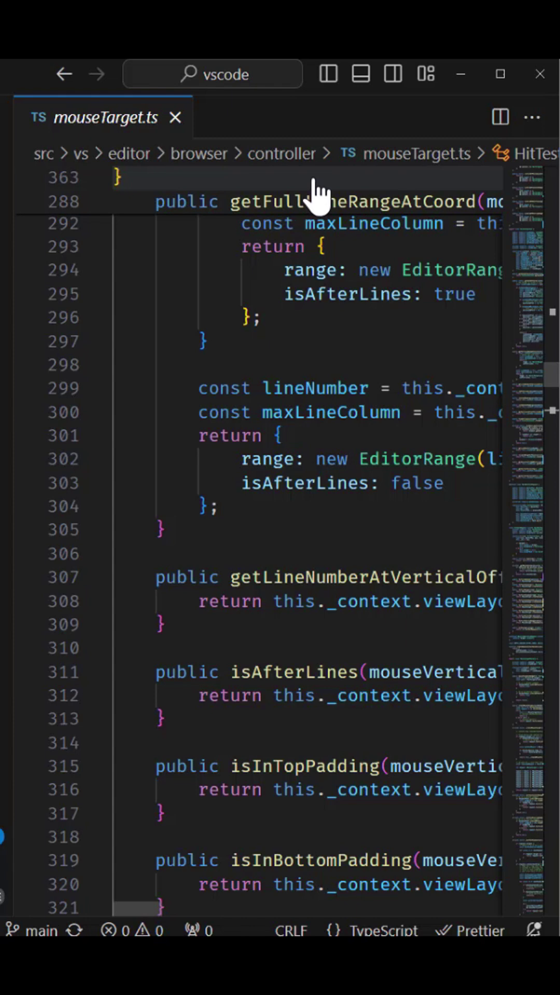
# Step: Jump to the end of HitTestContext via sticky scroll and expand the method at line 331
pyautogui.click(316, 183)
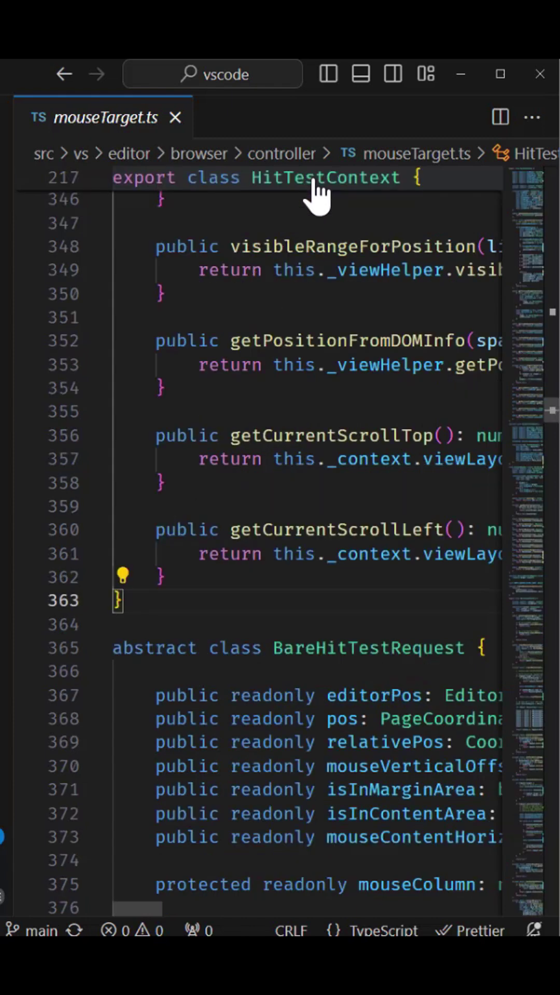
pyautogui.scroll(2, 316, 191)
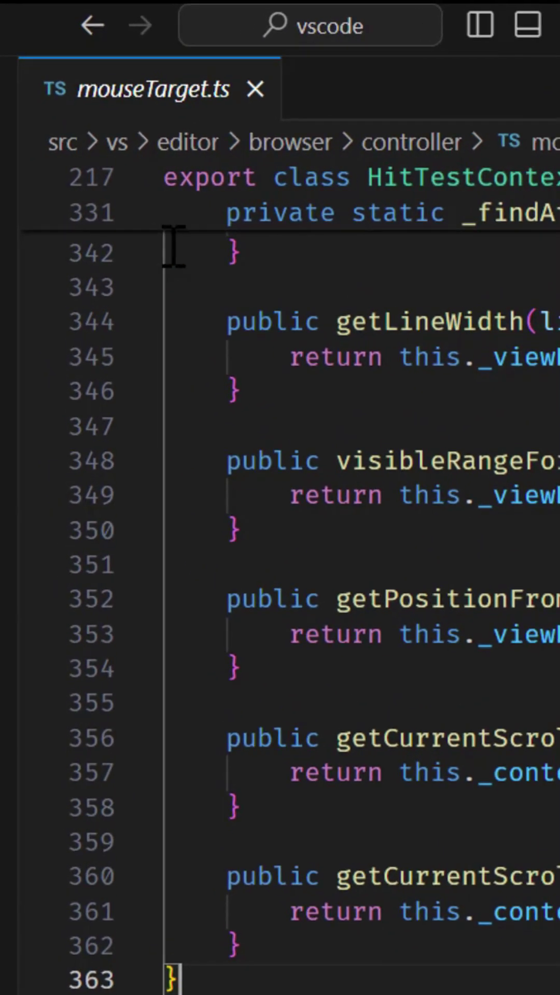
pyautogui.click(148, 215)
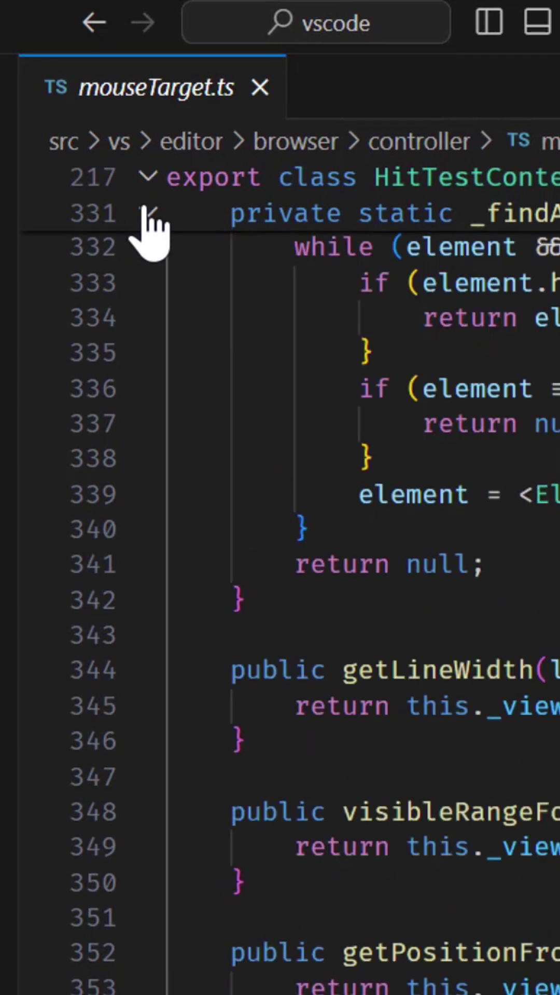